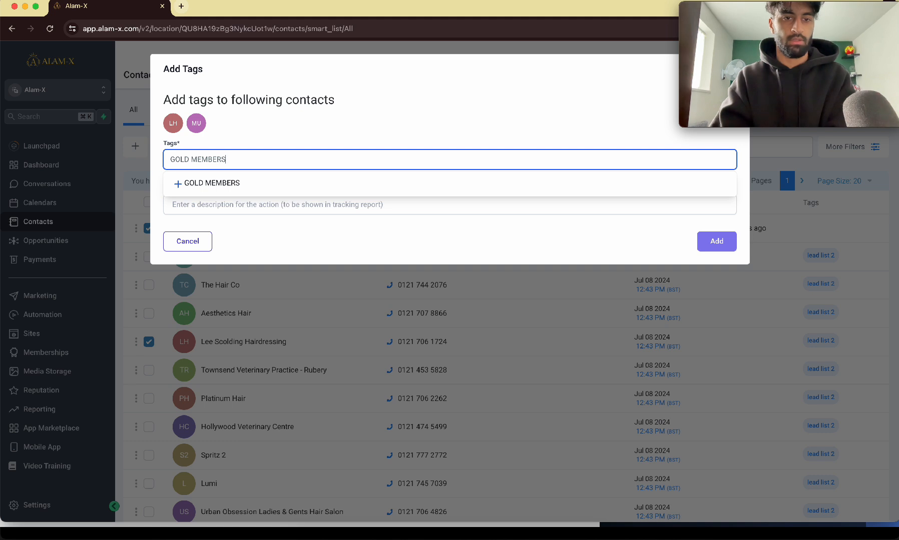
# Step: Add the new tag gold membership to the two selected contacts, with the action description test
pyautogui.click(249, 184)
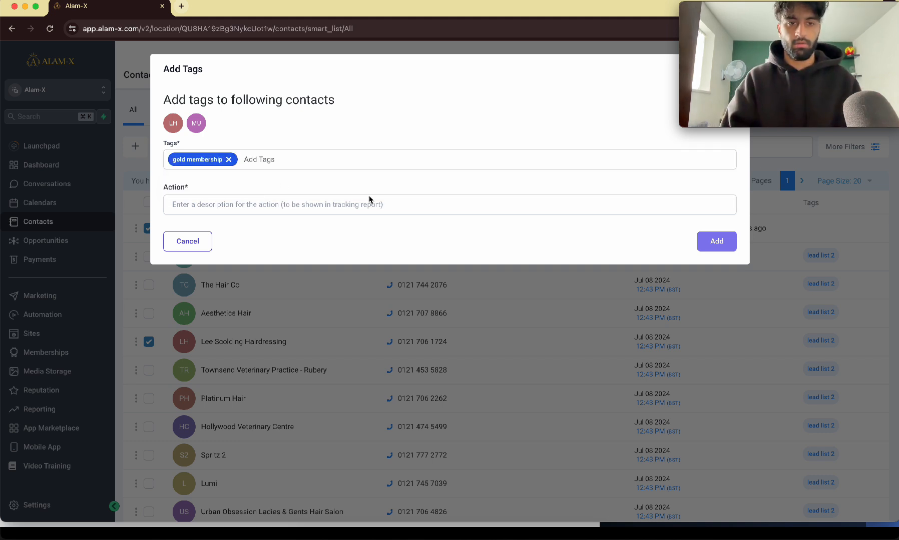
pyautogui.click(345, 207)
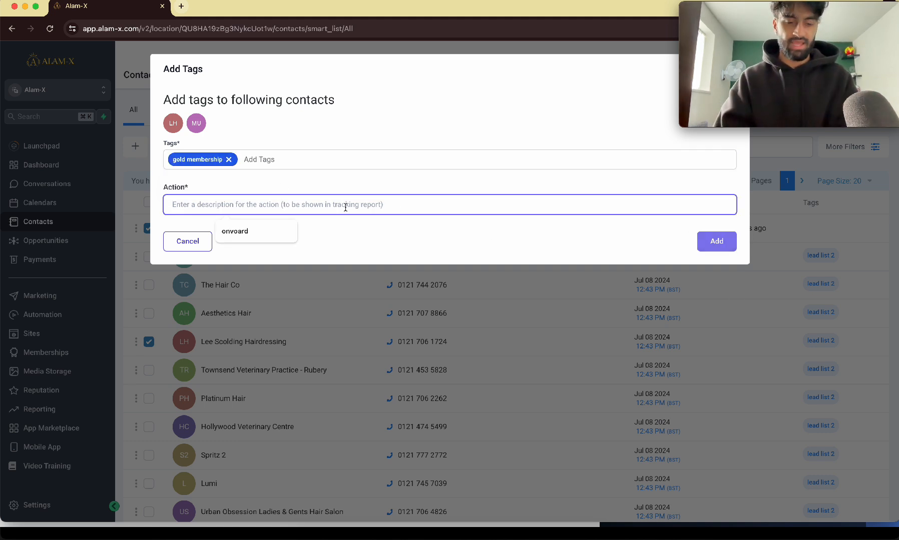
pyautogui.write('test')
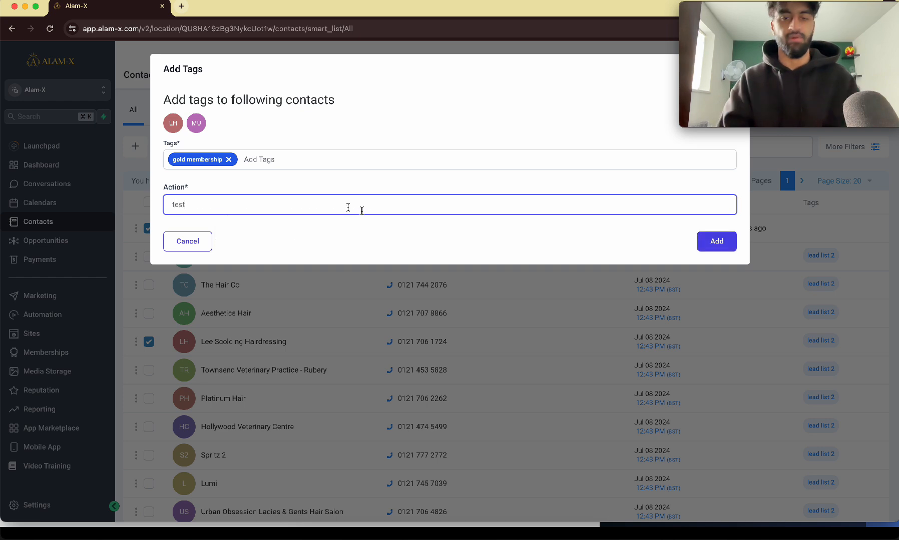
pyautogui.click(702, 244)
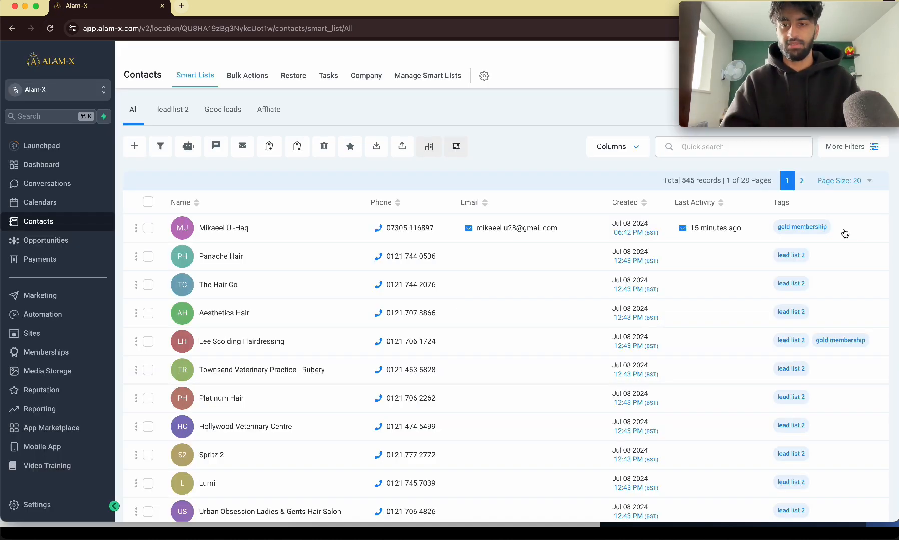
pyautogui.scroll(5, 845, 234)
pyautogui.hscroll(2, 845, 234)
pyautogui.scroll(-4, 845, 234)
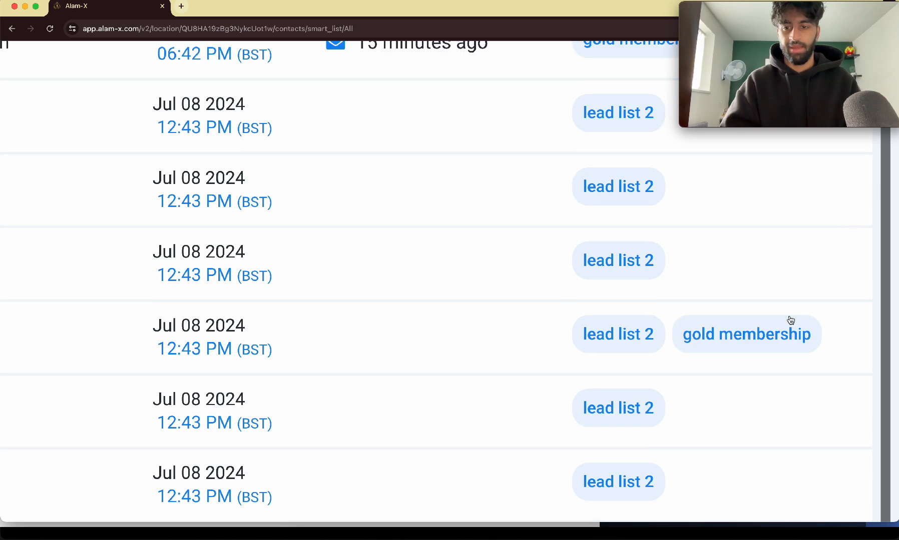
pyautogui.scroll(-5, 790, 321)
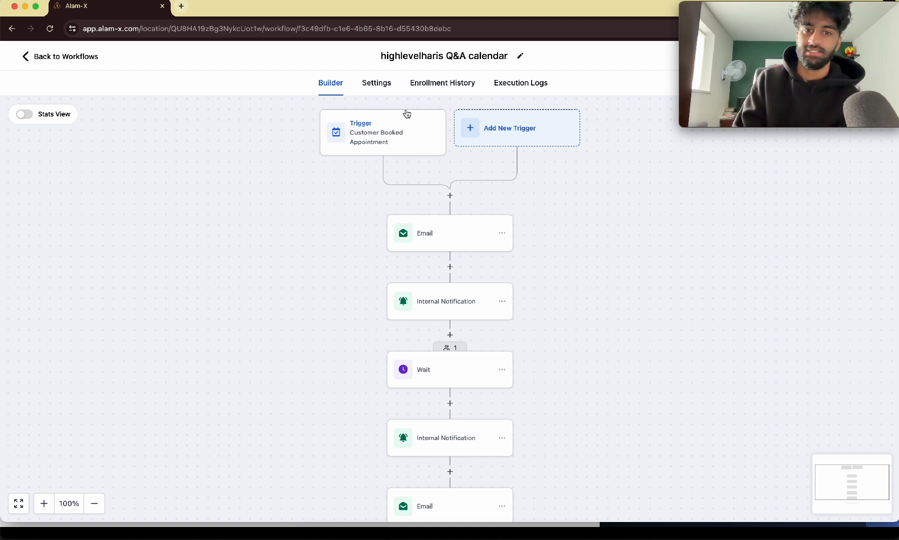
# Step: Review the booked-appointment trigger's calendar filter and close it without saving
pyautogui.click(384, 127)
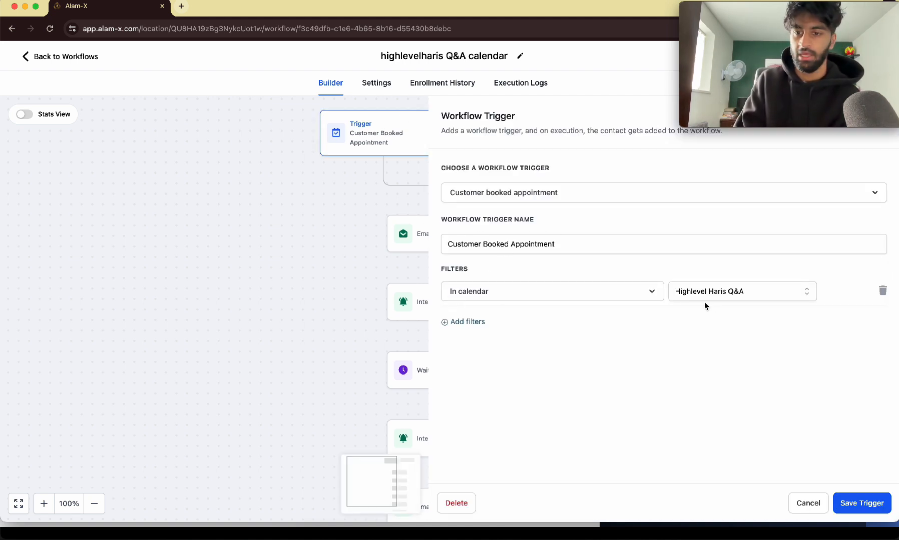
pyautogui.click(450, 323)
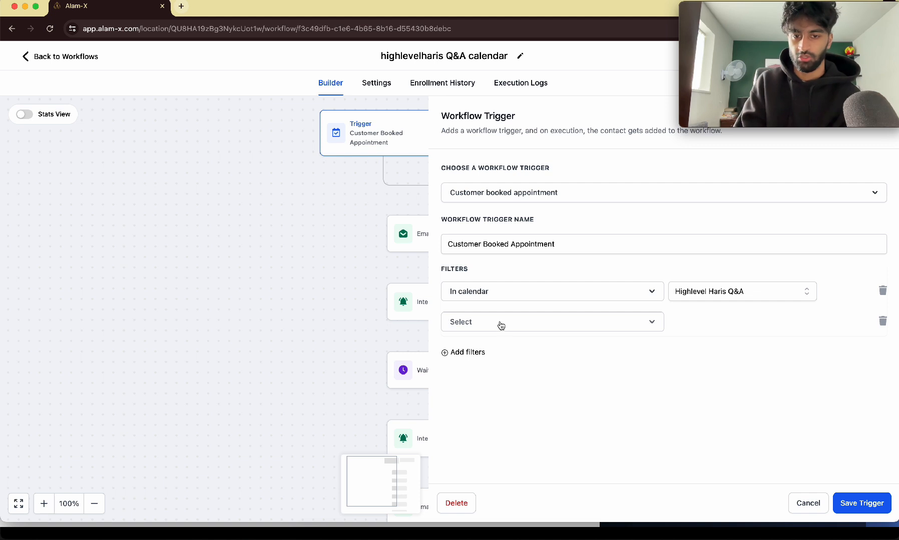
pyautogui.click(882, 321)
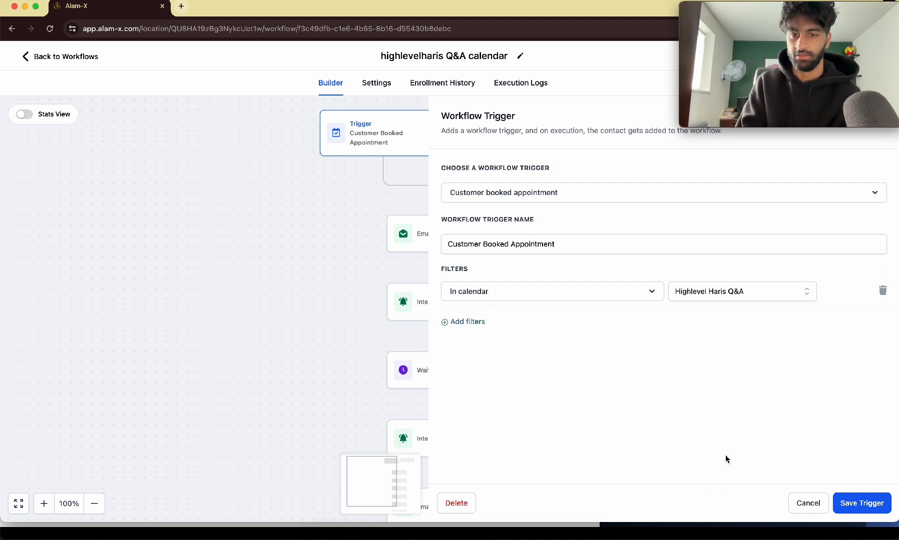
pyautogui.click(617, 294)
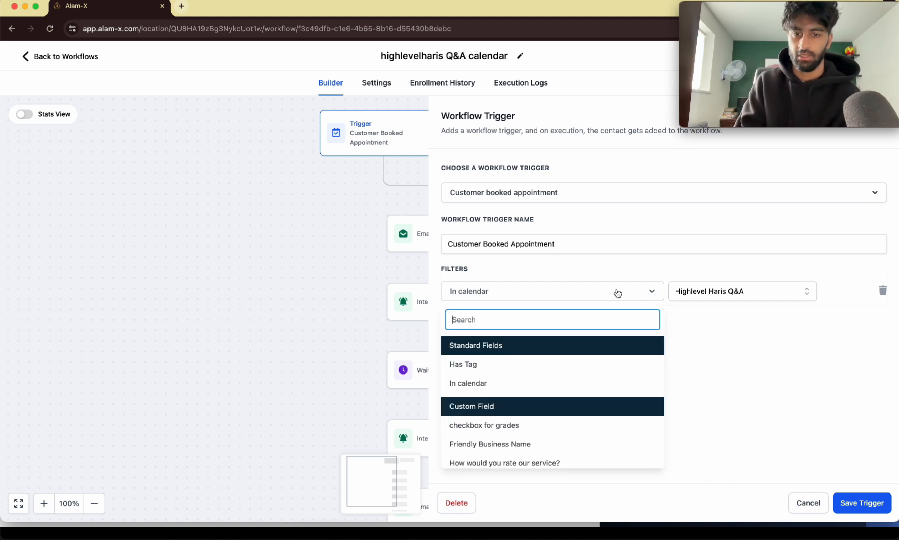
pyautogui.click(732, 297)
pyautogui.click(735, 461)
pyautogui.click(817, 501)
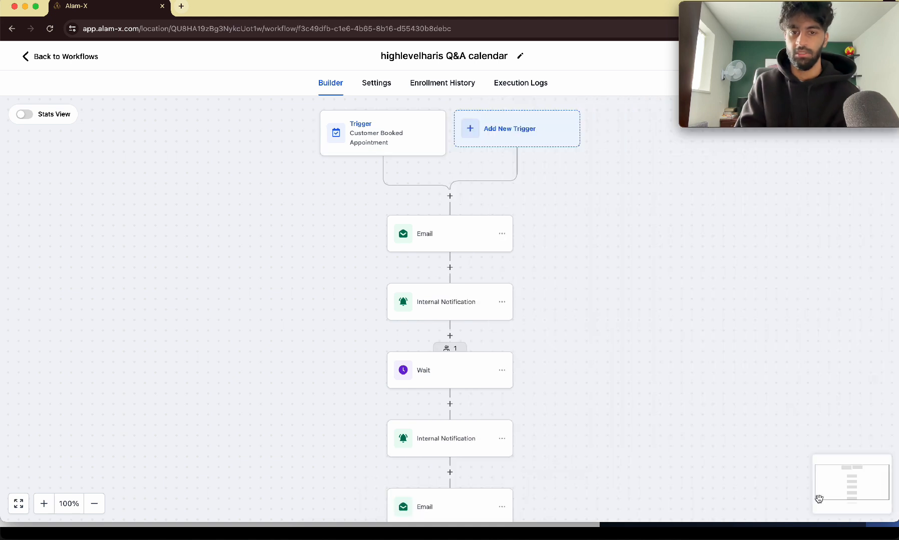
# Step: Review the workflow's email, internal notification and wait actions, including the reminder email's text
pyautogui.click(432, 229)
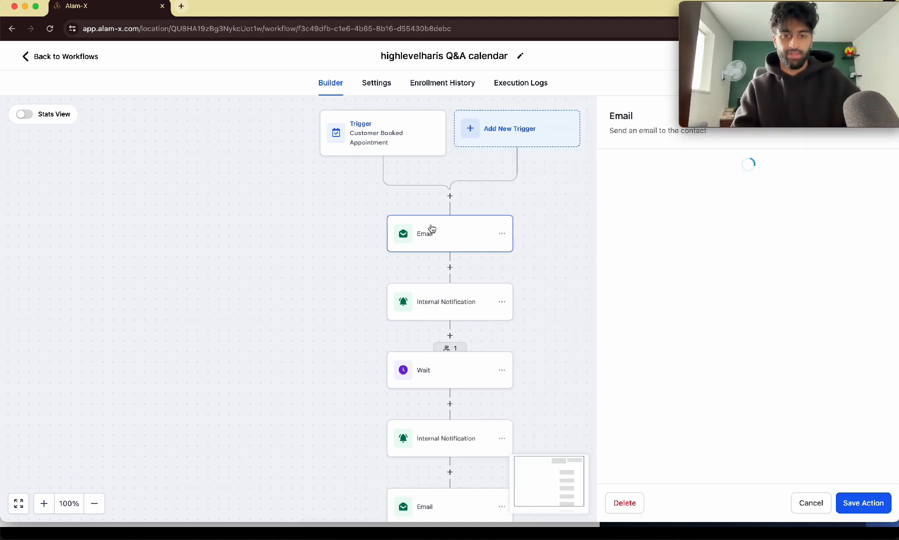
pyautogui.click(453, 303)
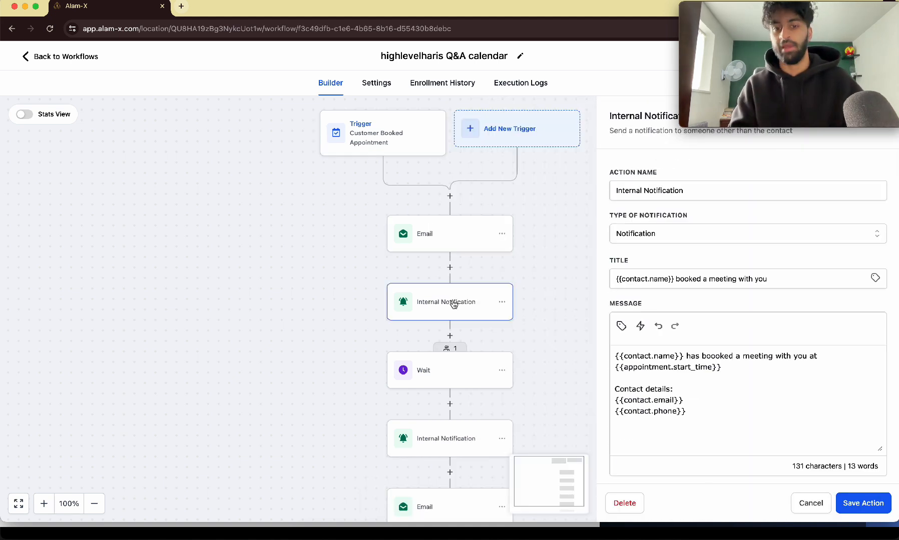
pyautogui.click(426, 370)
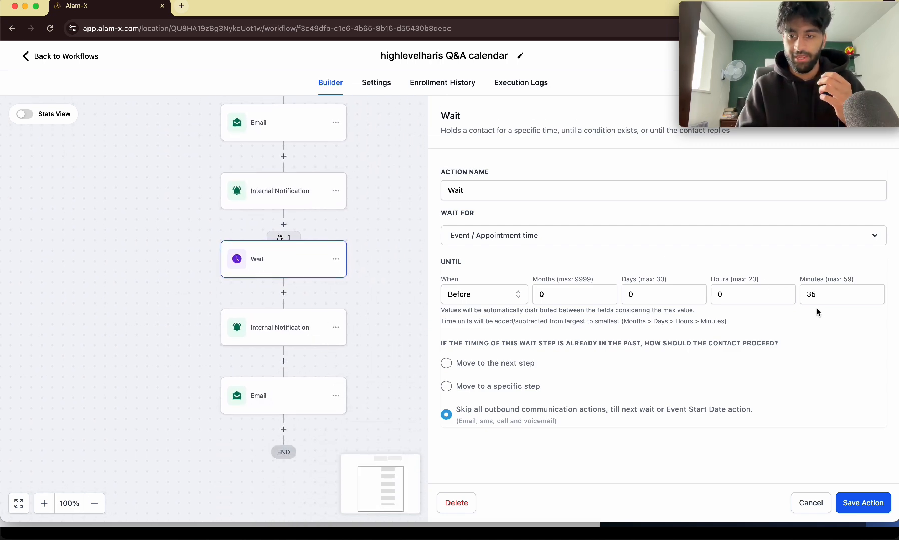
pyautogui.click(236, 403)
pyautogui.scroll(-8, 646, 335)
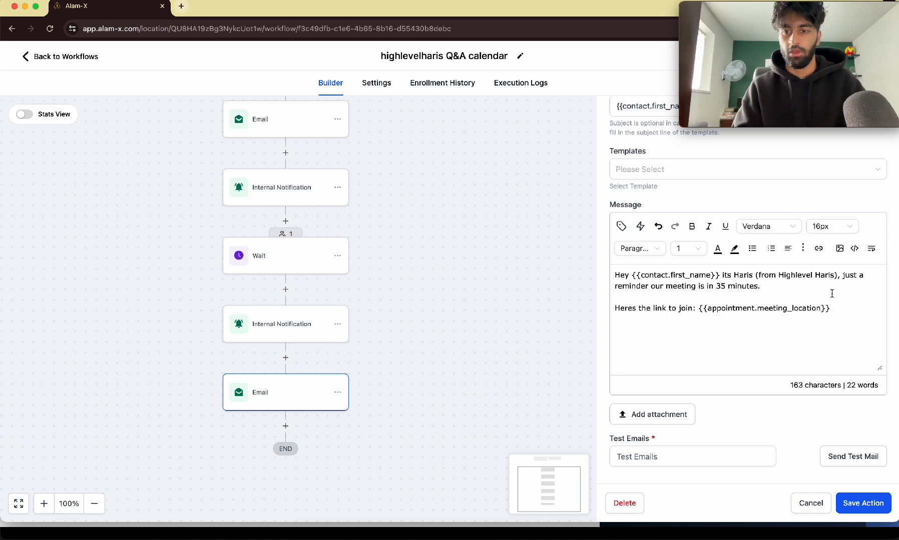
pyautogui.scroll(5, 831, 294)
pyautogui.hscroll(2, 583, 304)
pyautogui.moveTo(480, 286); pyautogui.dragTo(569, 282)
pyautogui.scroll(-5, 569, 282)
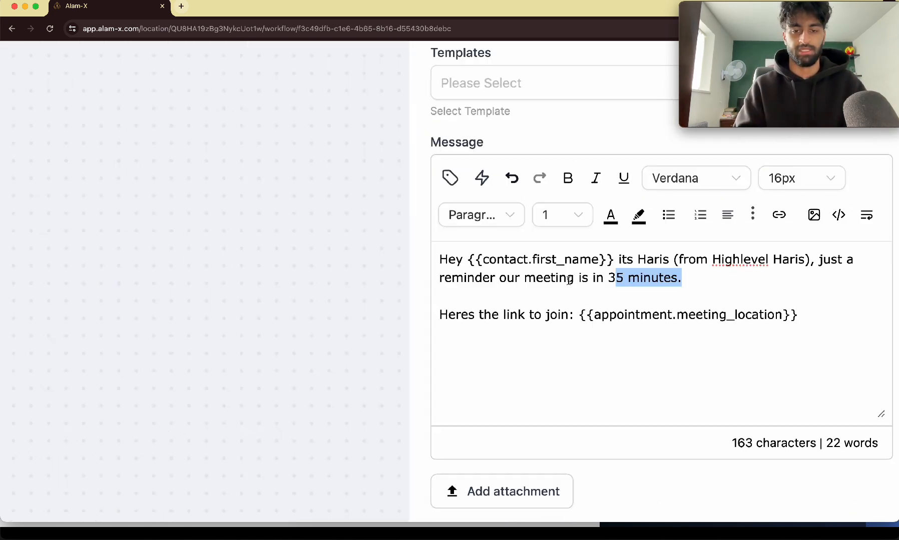
pyautogui.scroll(4, 508, 283)
pyautogui.scroll(4, 507, 283)
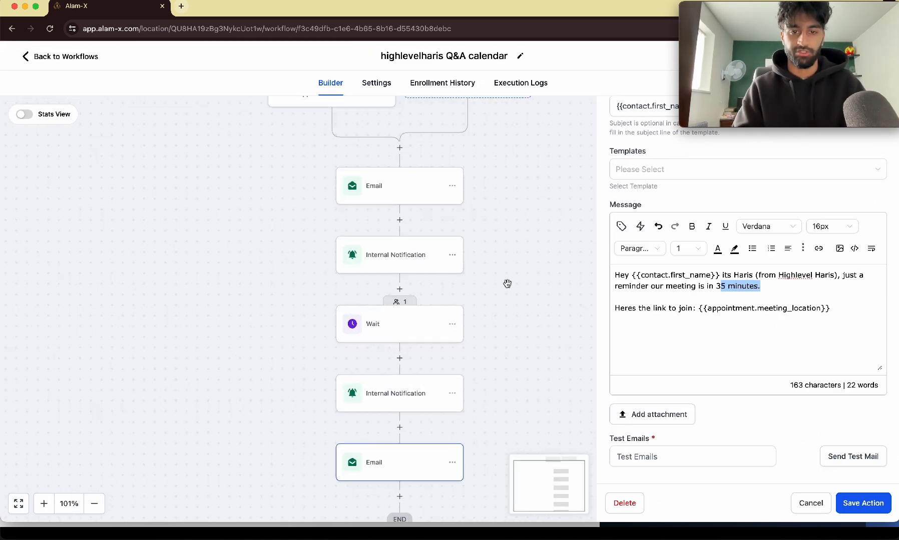
pyautogui.scroll(3, 507, 283)
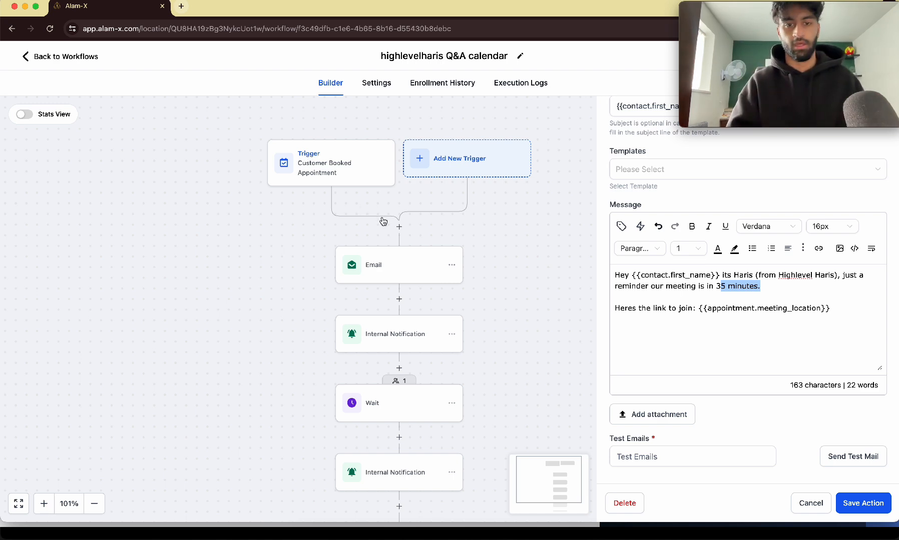
# Step: Insert an Add Contact Tag action before the first email that applies the new tag Q&A, and save it
pyautogui.click(399, 227)
pyautogui.click(639, 173)
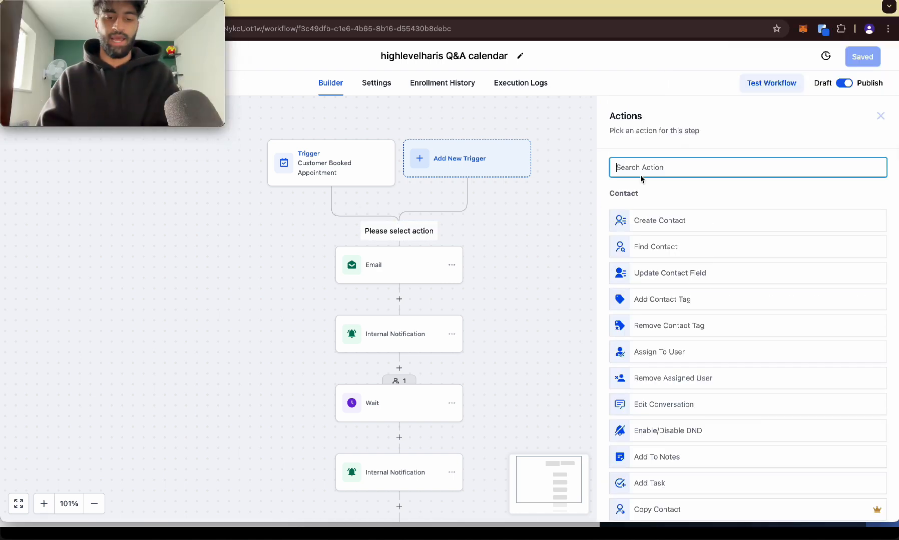
pyautogui.write('tag')
pyautogui.click(649, 207)
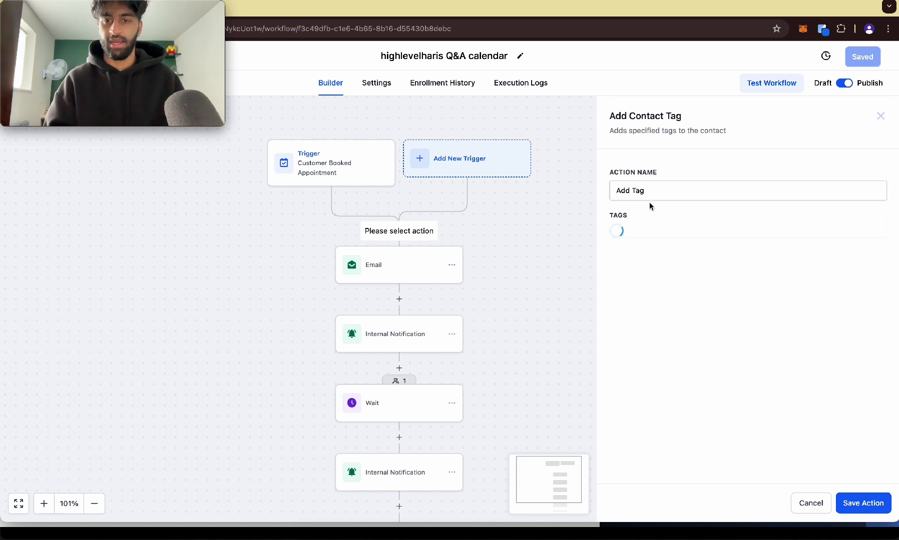
pyautogui.click(646, 233)
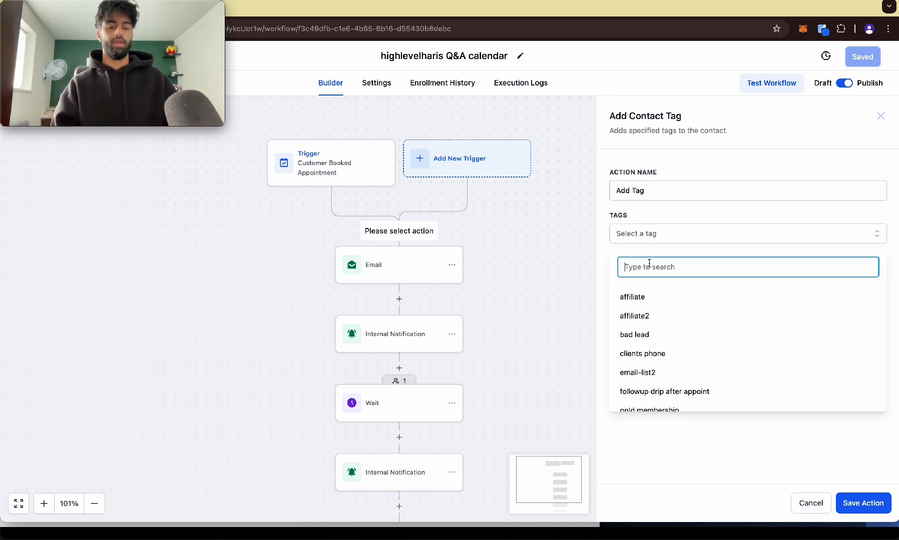
pyautogui.write('Q')
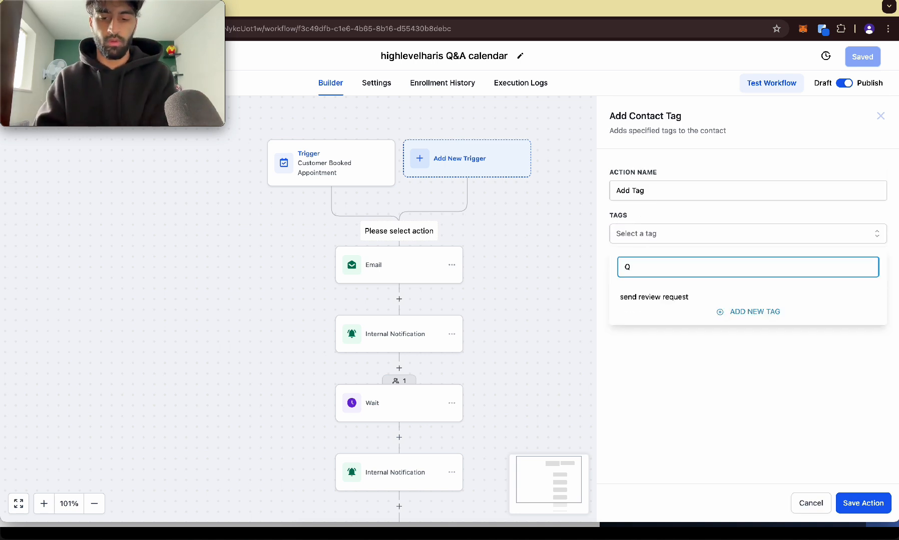
pyautogui.write('&A')
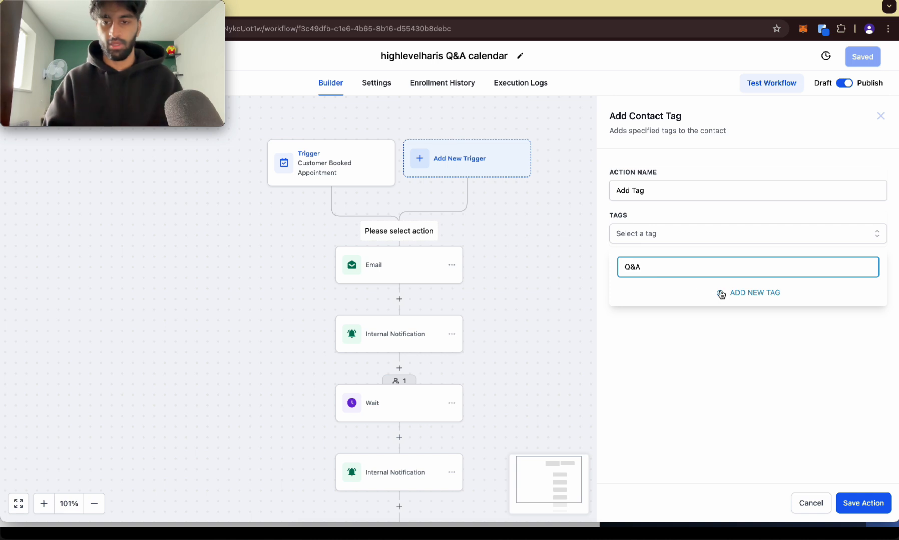
pyautogui.click(720, 295)
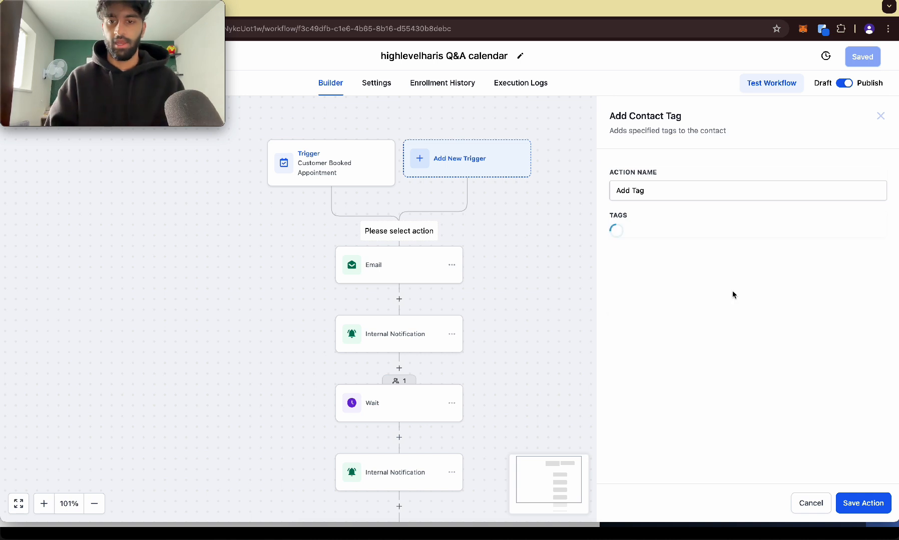
pyautogui.click(865, 507)
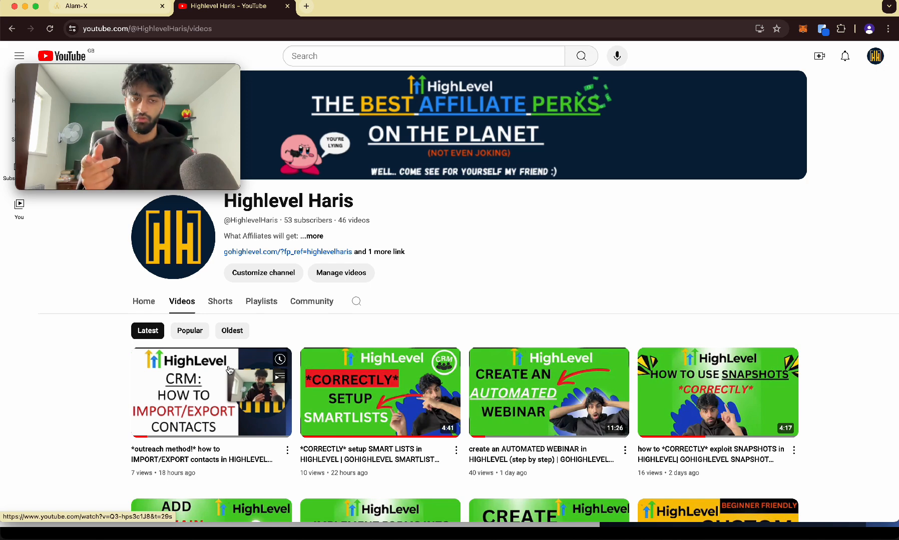
# Step: Switch to YouTube and open the booking link from the latest video's description
pyautogui.click(230, 371)
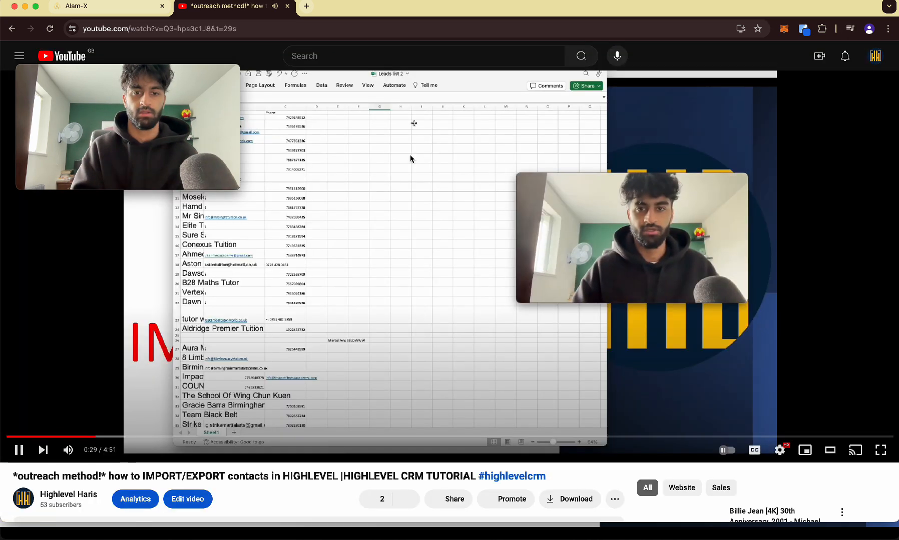
pyautogui.click(412, 156)
pyautogui.scroll(-8, 411, 158)
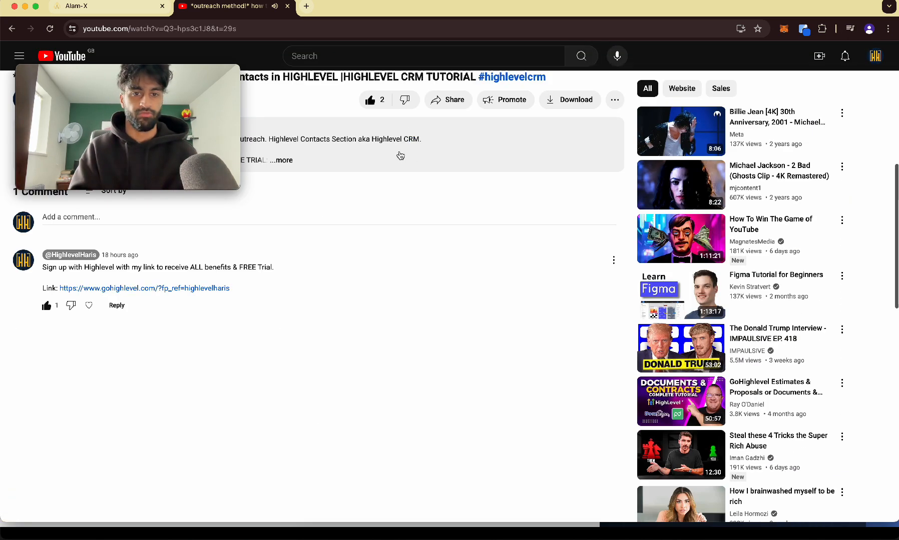
pyautogui.click(399, 152)
pyautogui.scroll(2, 399, 153)
pyautogui.scroll(-3, 65, 288)
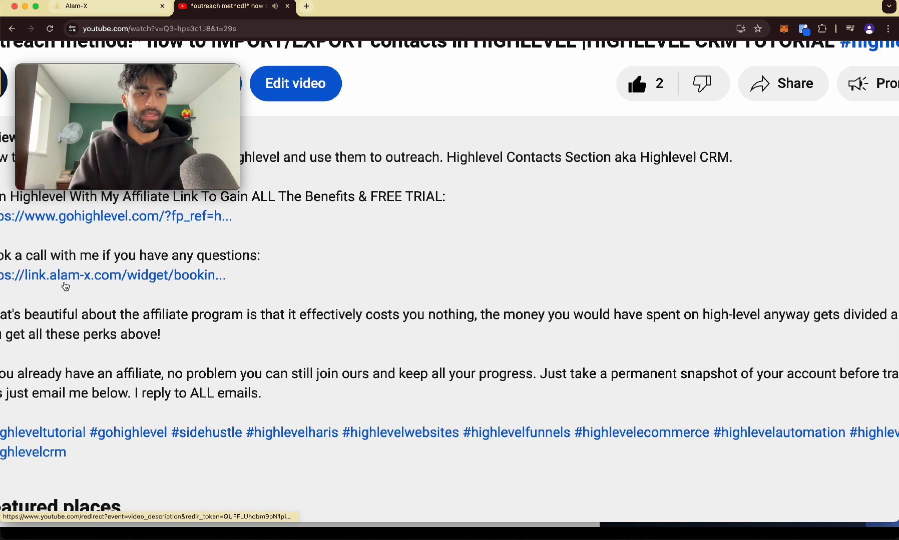
pyautogui.click(70, 279)
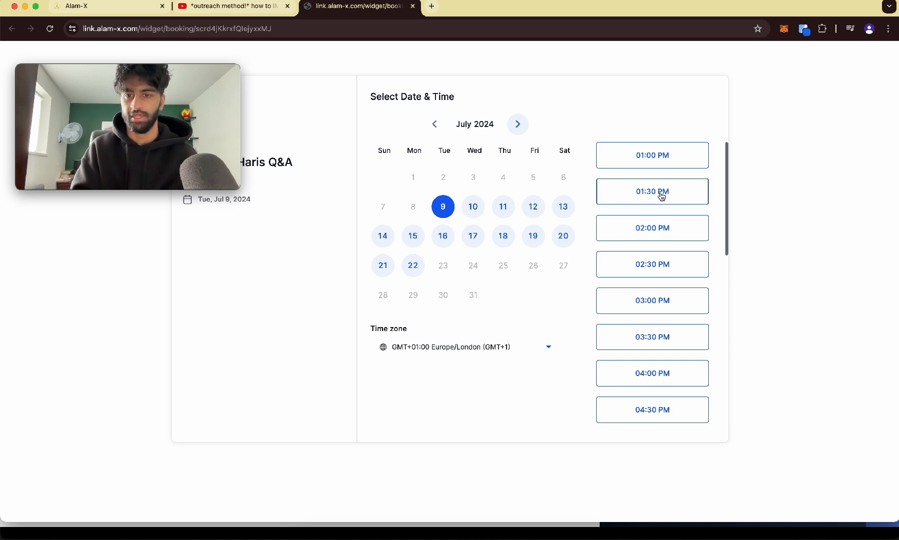
# Step: Pick the 10:30 PM slot on Tue, Jul 9, 2024 in the Q&A booking calendar
pyautogui.scroll(-6, 608, 309)
pyautogui.scroll(-2, 621, 350)
pyautogui.click(632, 411)
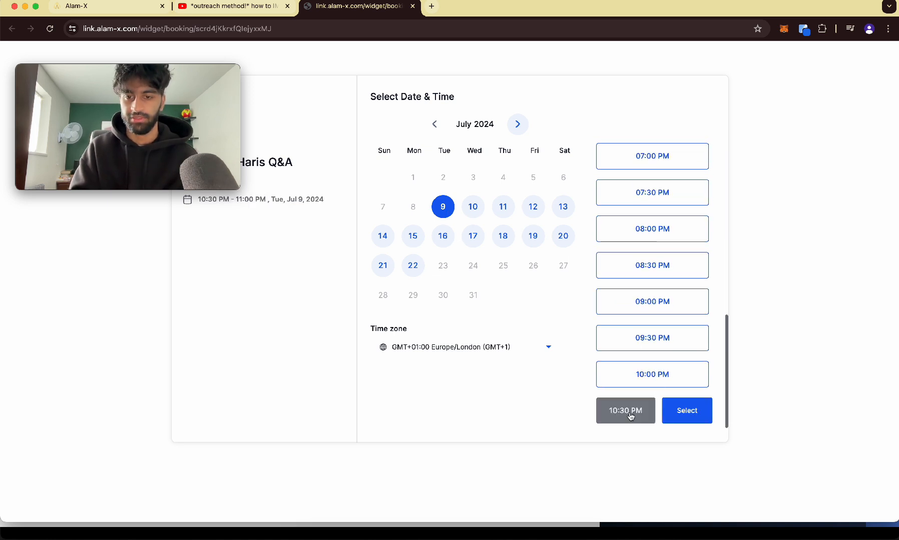
pyautogui.click(681, 408)
# Step: Fill in the booking form with a test contact's name, phone and e-mail, and schedule the meeting
pyautogui.click(440, 137)
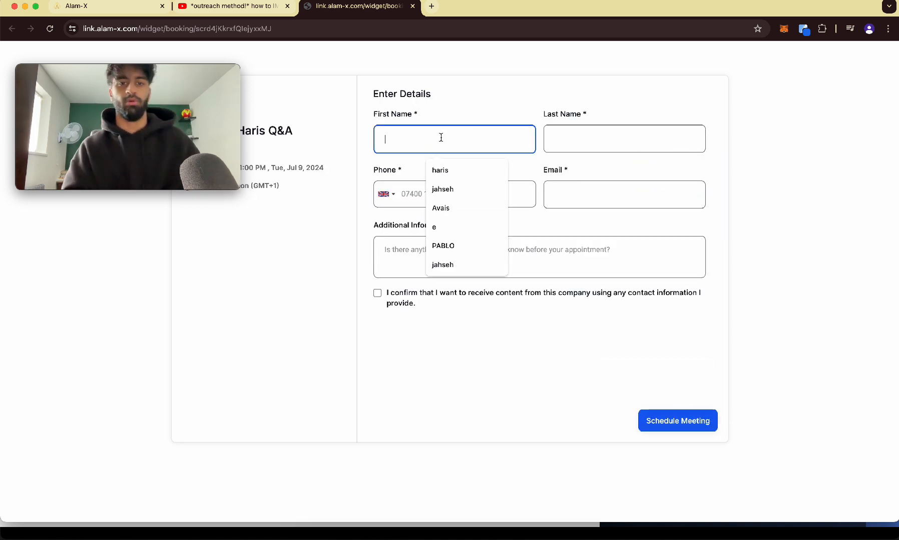
pyautogui.click(463, 191)
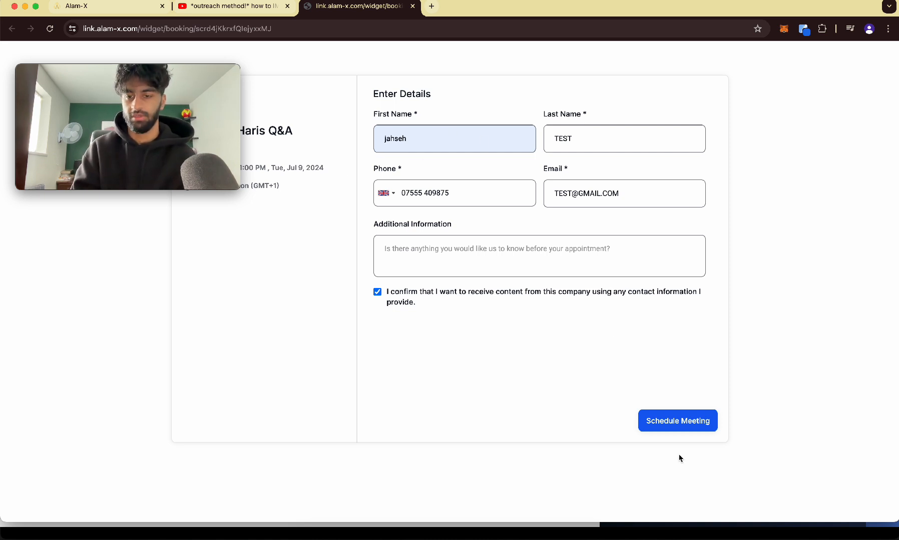
pyautogui.click(673, 423)
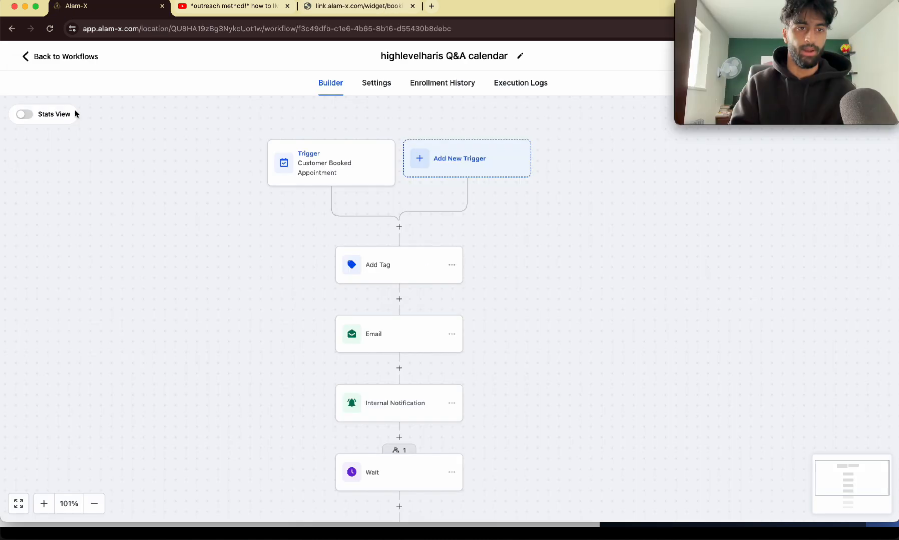
# Step: Return to the CRM and open the contacts list to check the new booking's tag
pyautogui.click(58, 56)
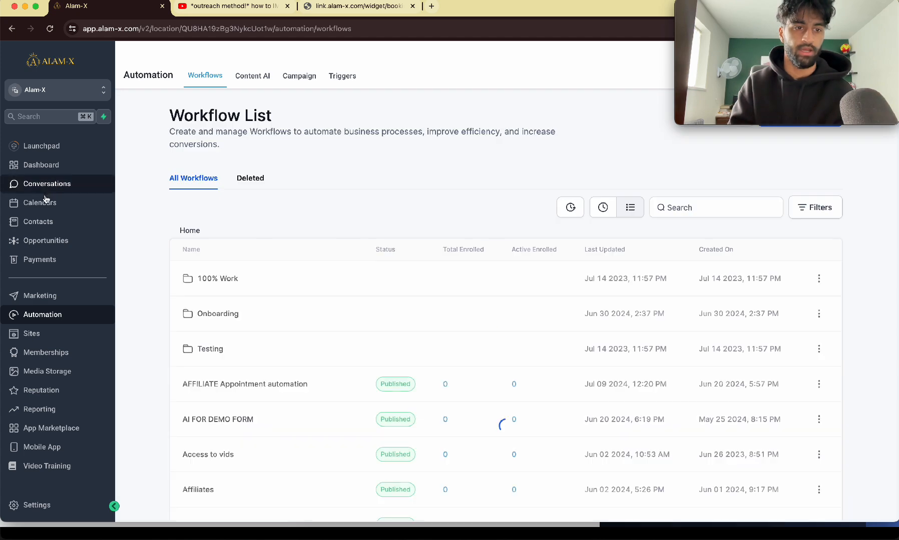
pyautogui.click(36, 221)
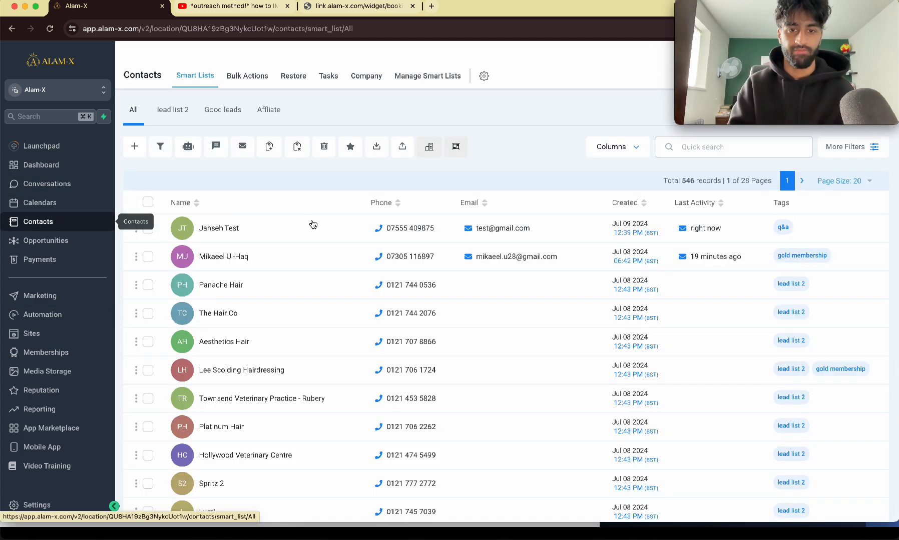
# Step: Examine the contacts list to check the tag on the newly booked test contact
pyautogui.scroll(5, 808, 213)
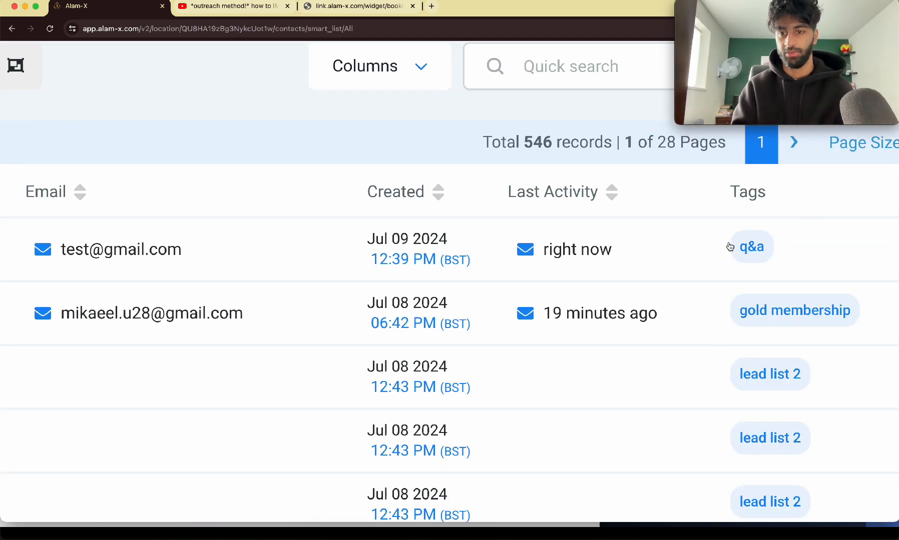
pyautogui.scroll(-4, 757, 252)
pyautogui.scroll(-3, 757, 252)
pyautogui.scroll(5, 712, 229)
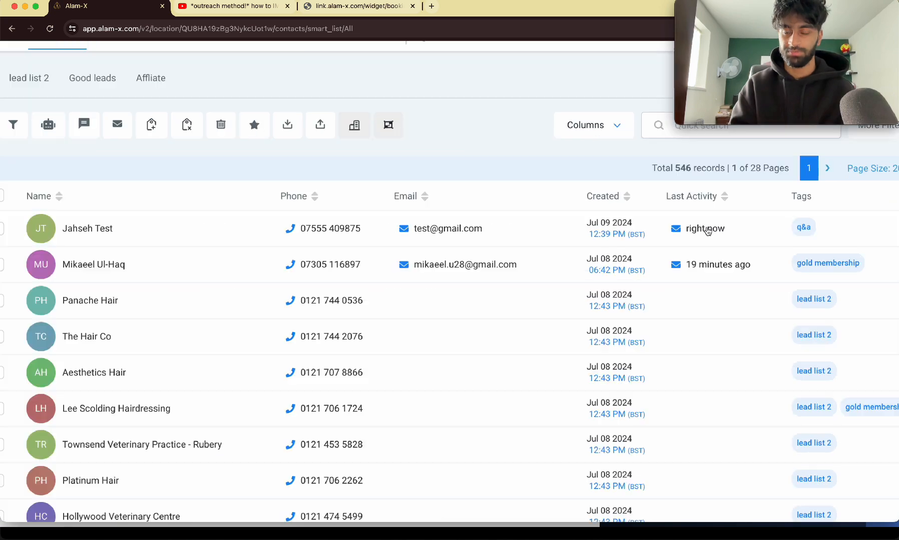
pyautogui.scroll(-5, 704, 230)
pyautogui.scroll(5, 191, 222)
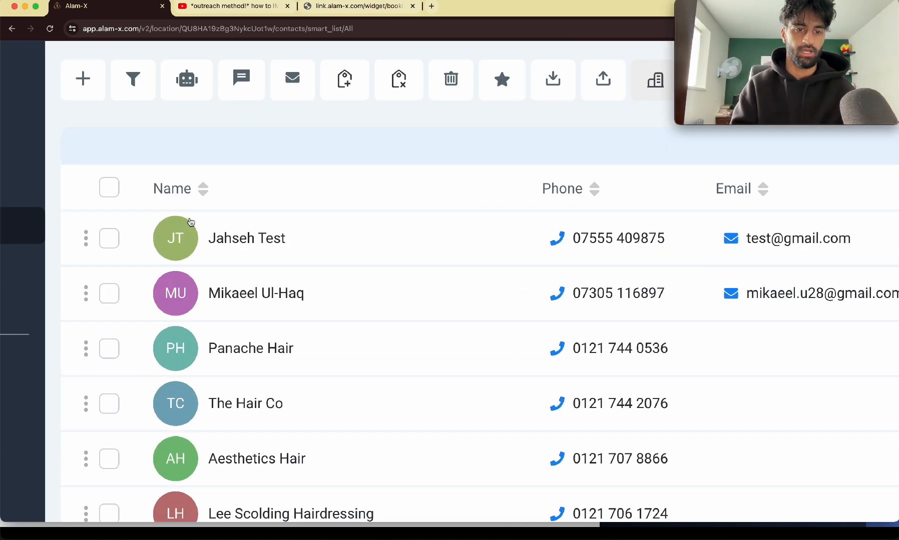
pyautogui.scroll(-5, 191, 218)
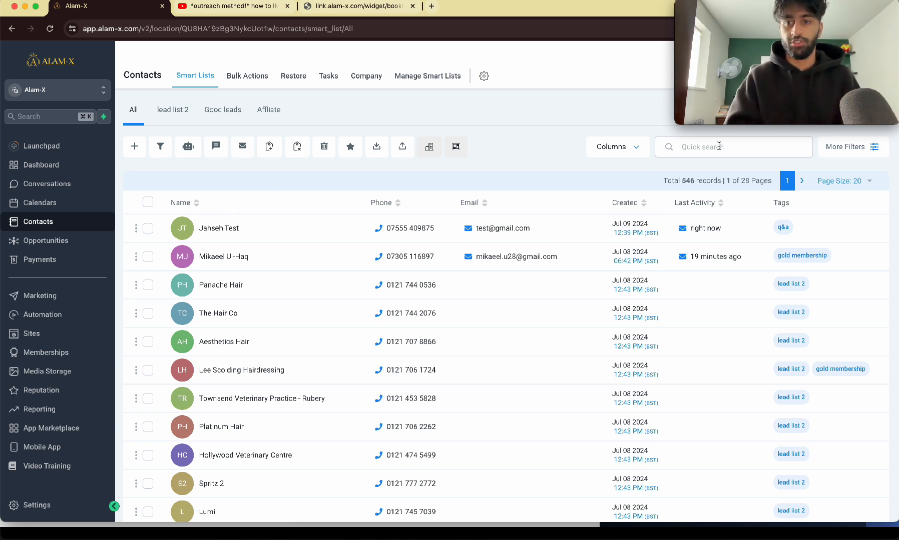
pyautogui.scroll(5, 212, 122)
pyautogui.scroll(-5, 212, 122)
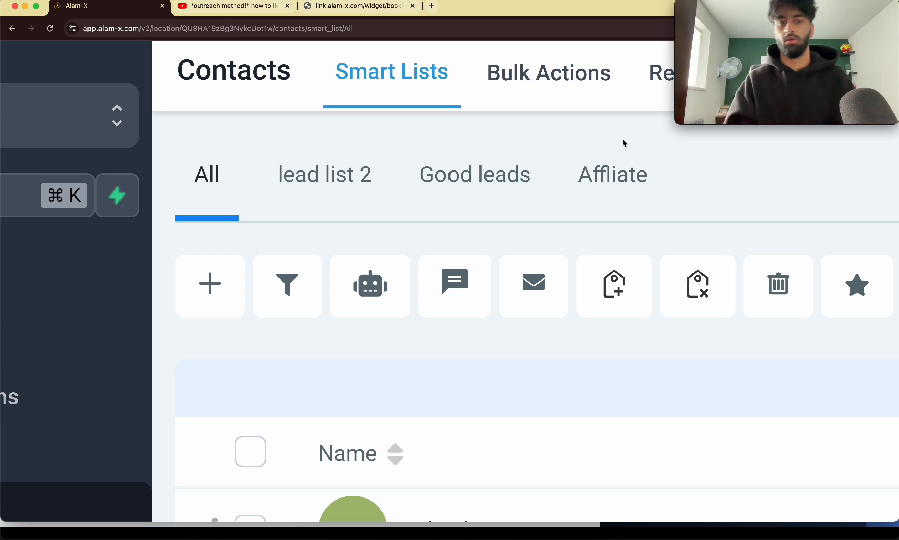
pyautogui.scroll(-5, 621, 142)
pyautogui.scroll(-5, 610, 148)
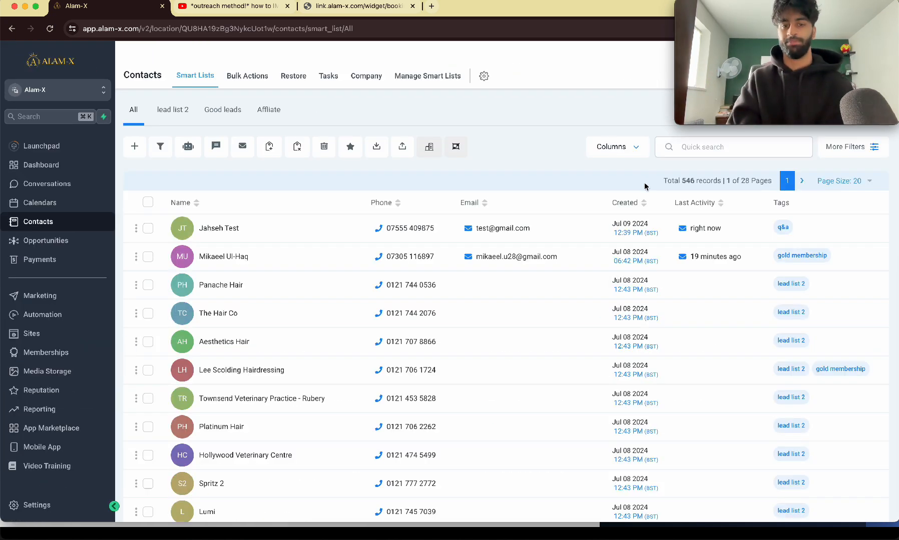
# Step: Filter the contacts list by the tag q&a and apply the filter
pyautogui.click(821, 153)
pyautogui.scroll(-1, 752, 349)
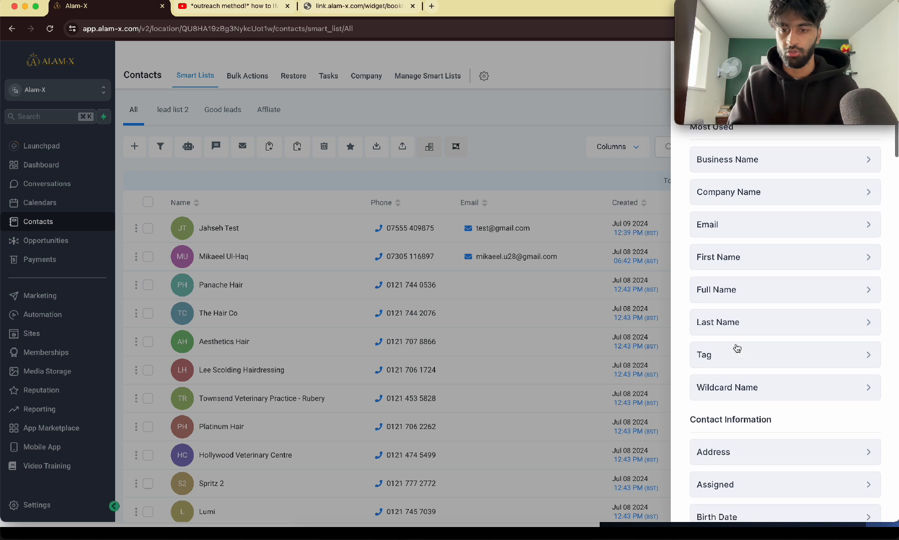
pyautogui.click(753, 350)
pyautogui.click(722, 190)
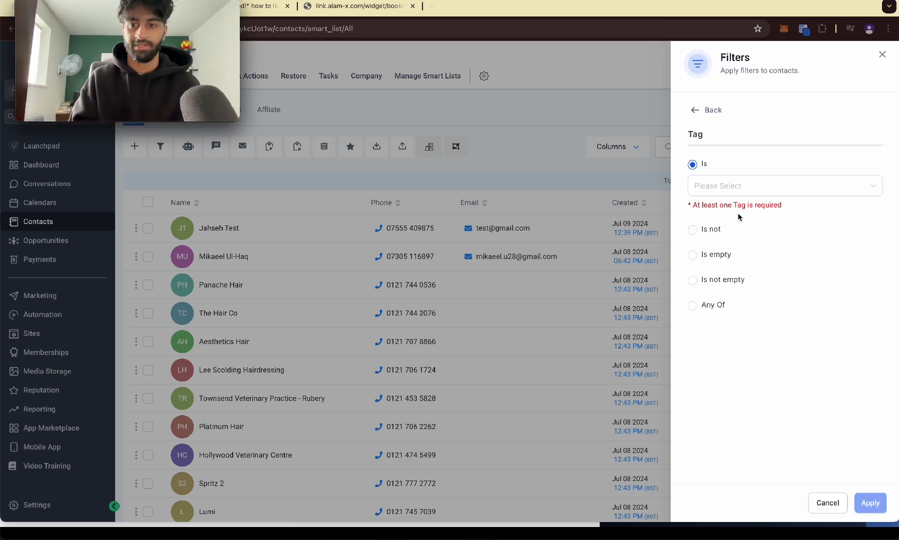
pyautogui.click(725, 192)
pyautogui.click(731, 191)
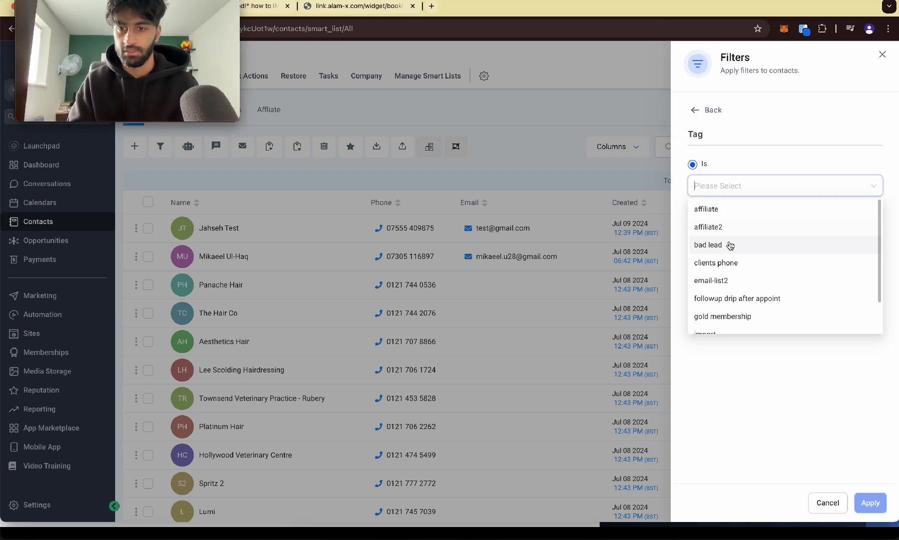
pyautogui.scroll(-2, 729, 244)
pyautogui.scroll(-4, 730, 247)
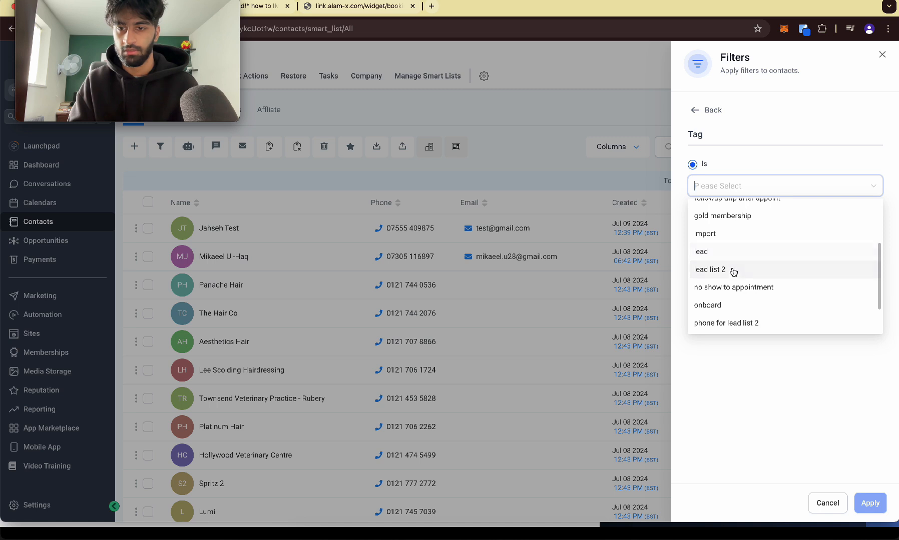
pyautogui.click(730, 288)
pyautogui.click(844, 390)
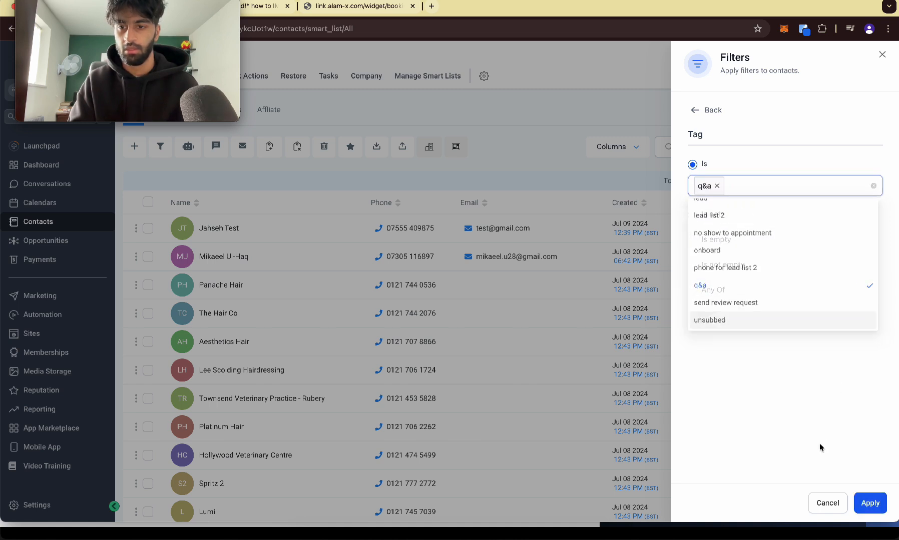
pyautogui.click(874, 507)
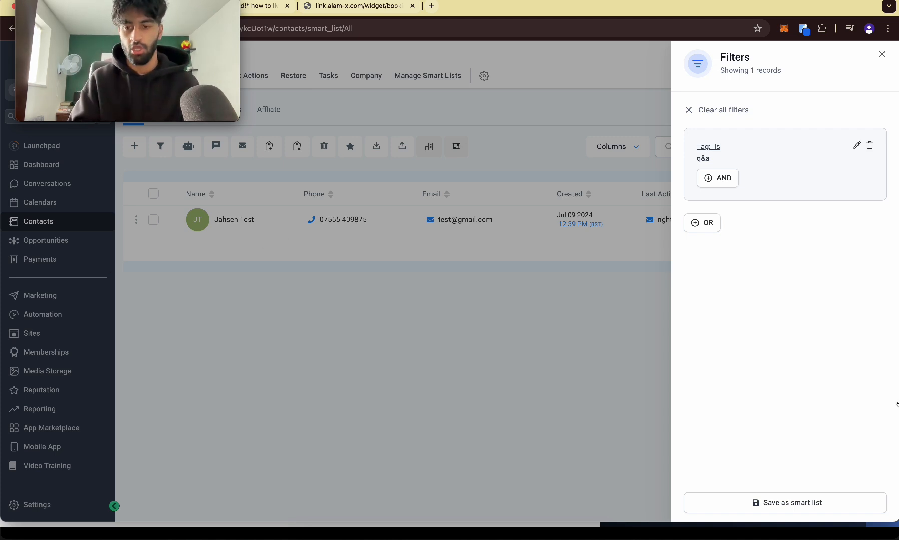
# Step: Save the filtered view as a smart list named Q&A
pyautogui.click(773, 504)
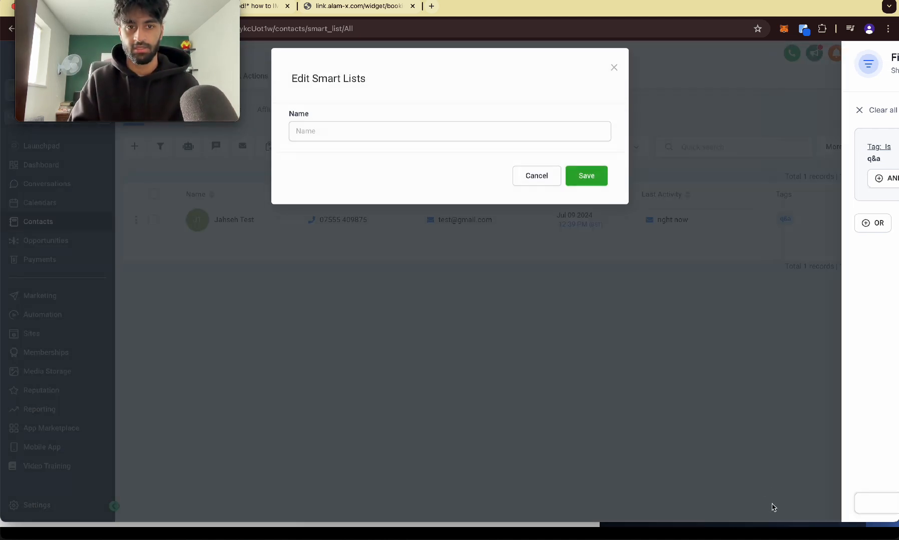
pyautogui.click(425, 147)
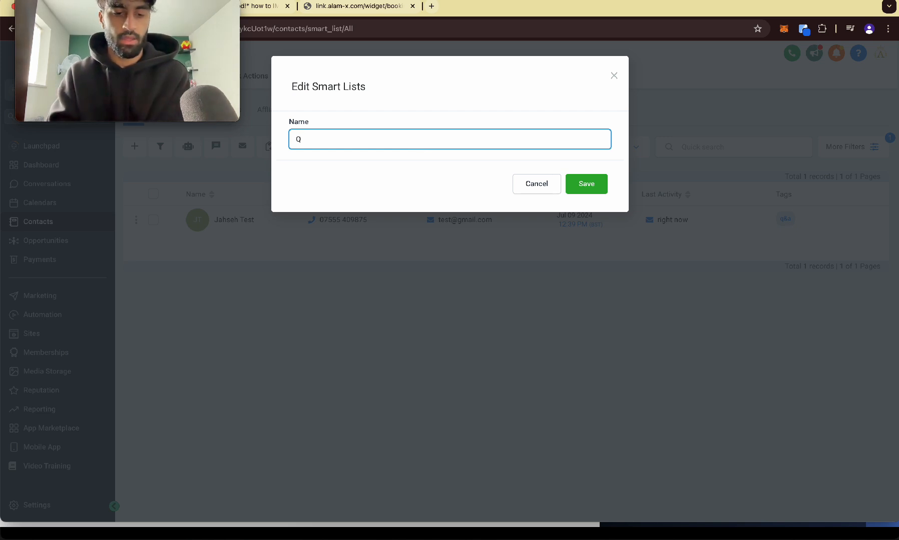
pyautogui.write('Q&A')
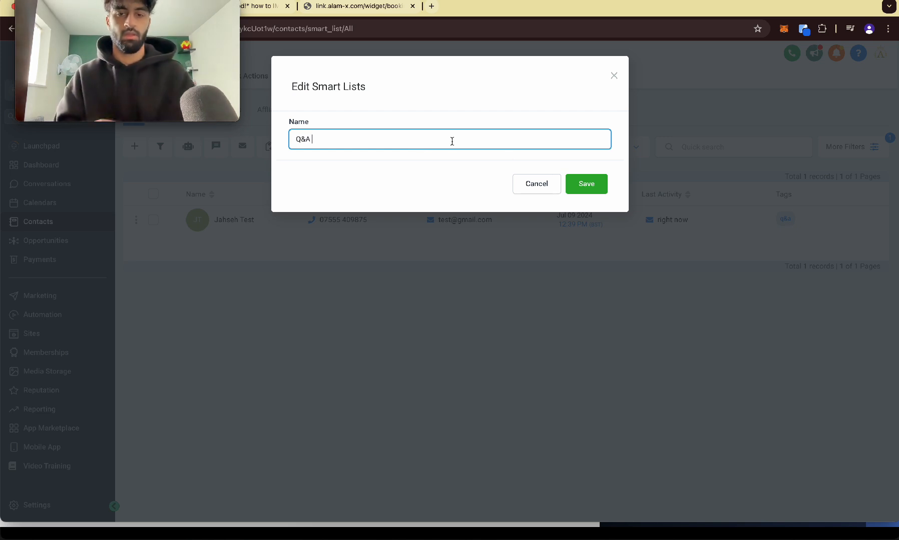
pyautogui.click(586, 184)
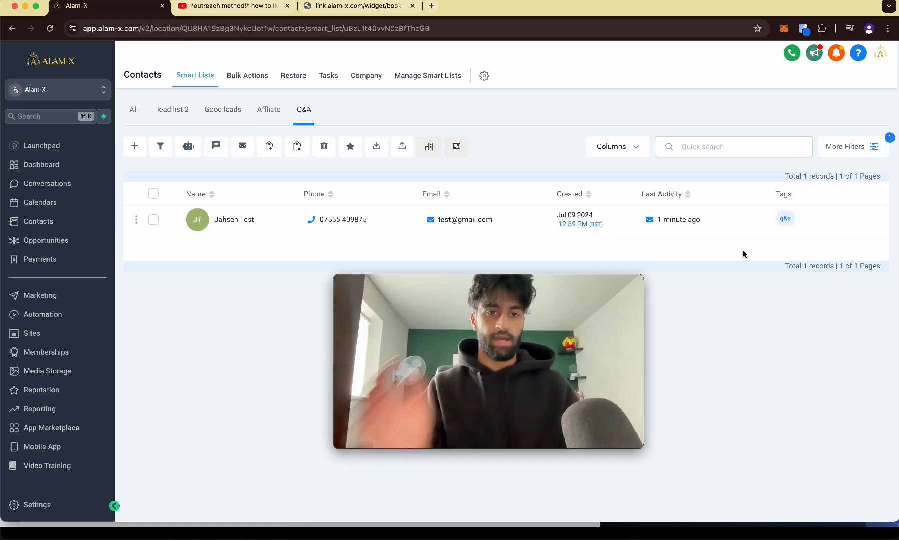
# Step: Switch from the All list back to the new Q&A smart list to view its contacts
pyautogui.click(133, 110)
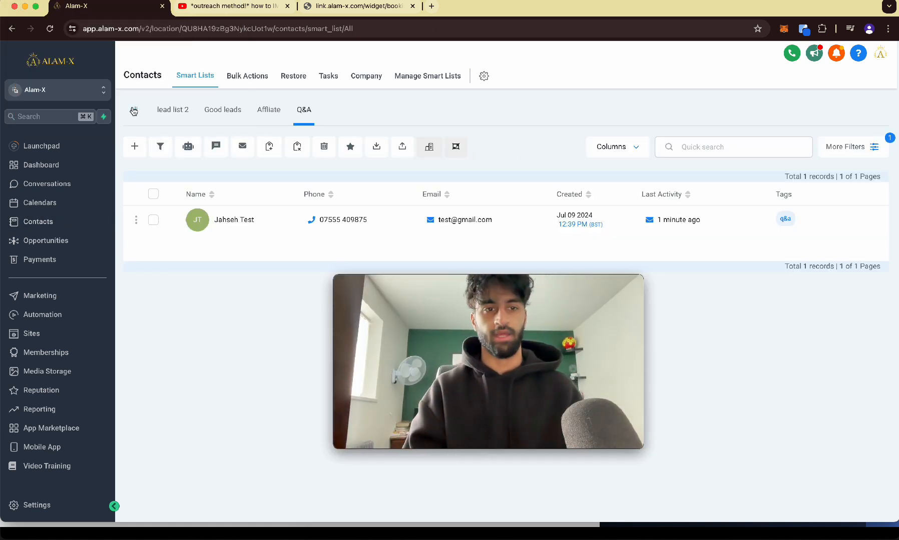
pyautogui.scroll(5, 338, 113)
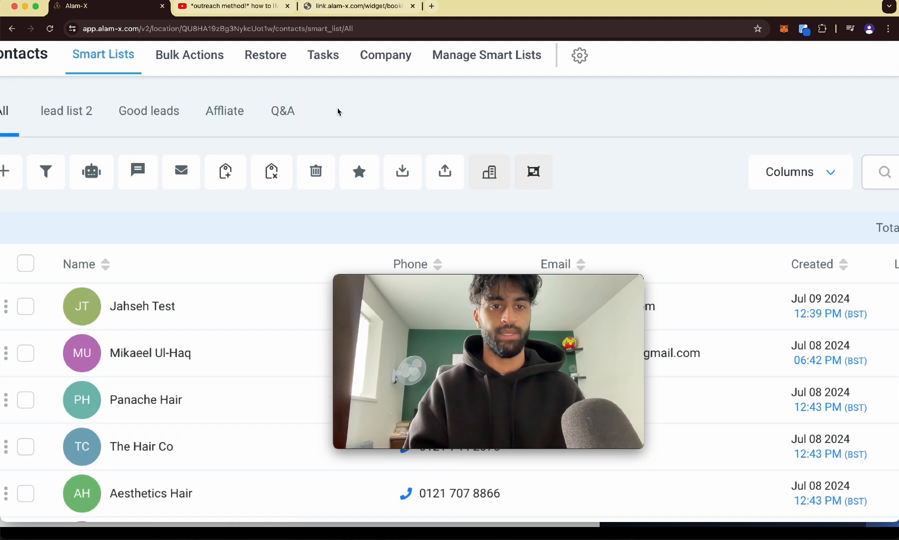
pyautogui.click(250, 115)
pyautogui.scroll(-5, 272, 97)
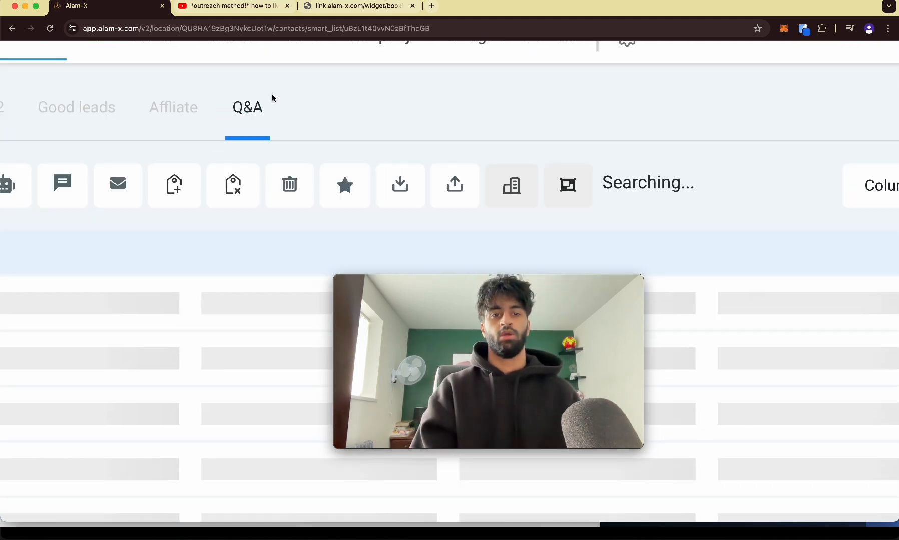